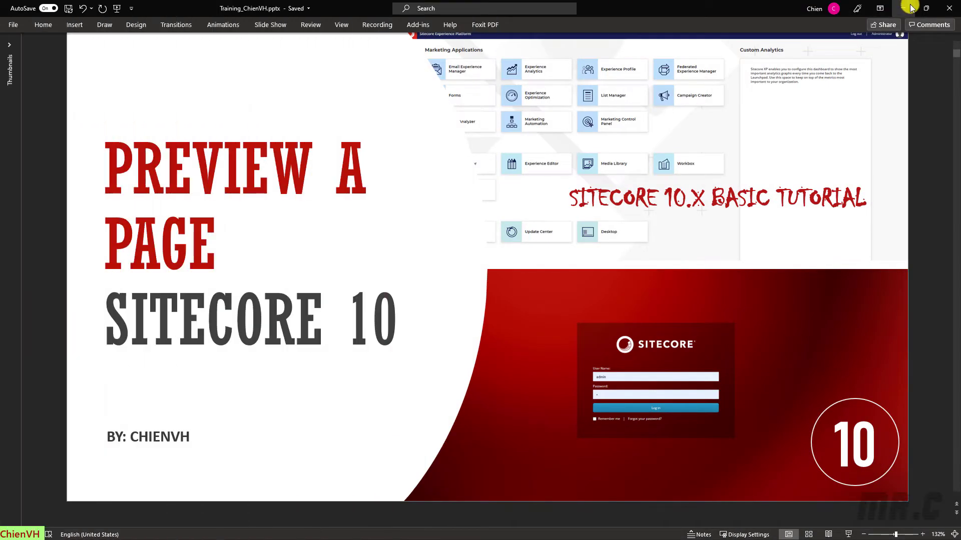
# Append 'Management' to the Home item's Title so it reads 'Sitecore Experience Platform Management'.
pyautogui.click(910, 6)
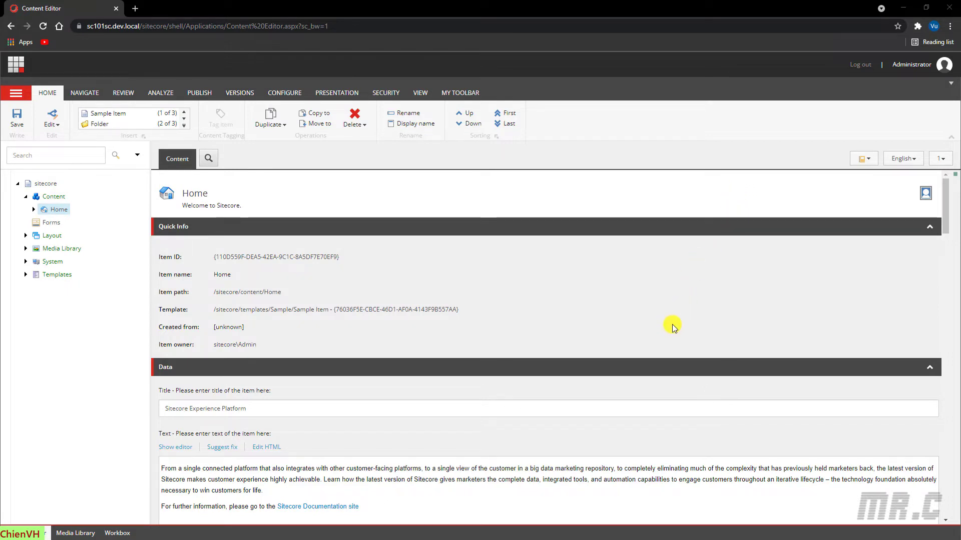
pyautogui.scroll(-3, 672, 323)
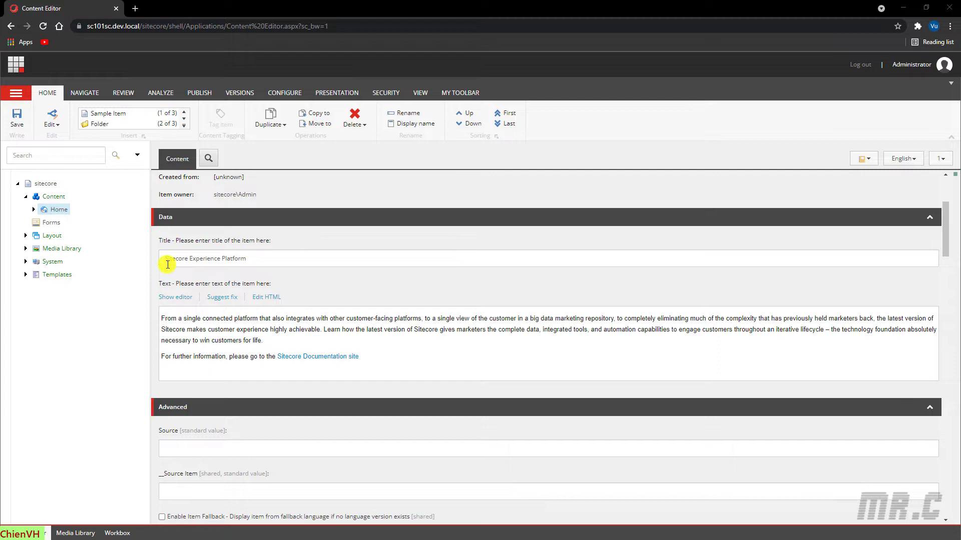
pyautogui.click(259, 259)
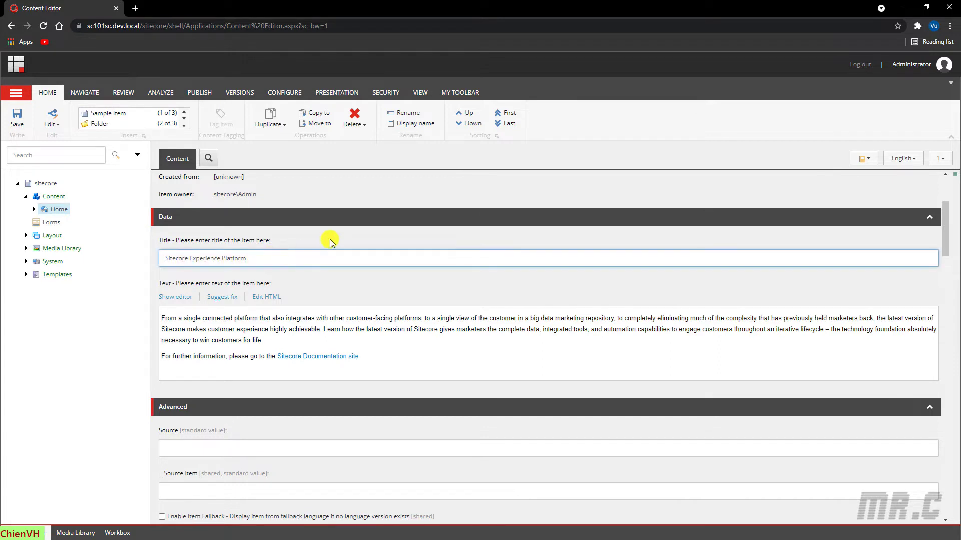
pyautogui.write('Management')
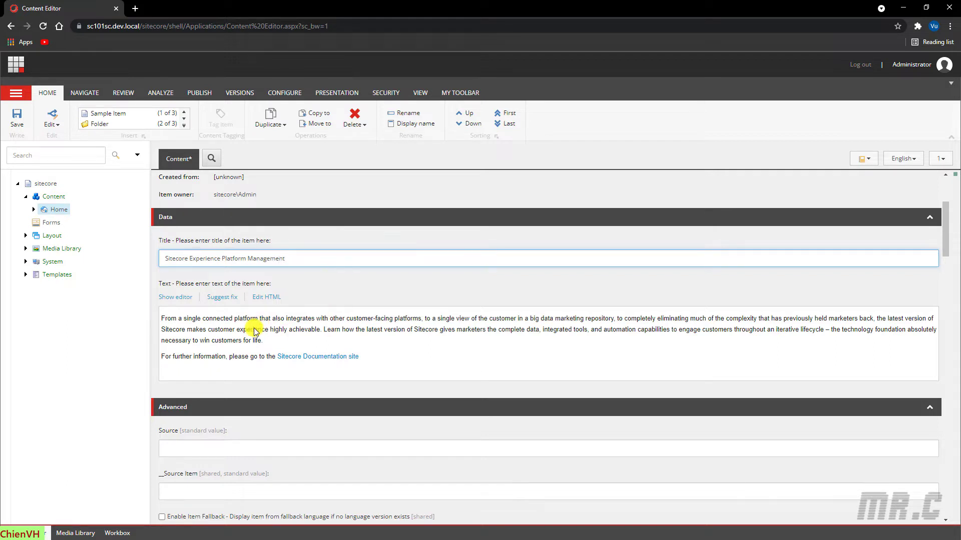
# In the rich text editor, paste two copies of the opening paragraph below the documentation link.
pyautogui.click(178, 299)
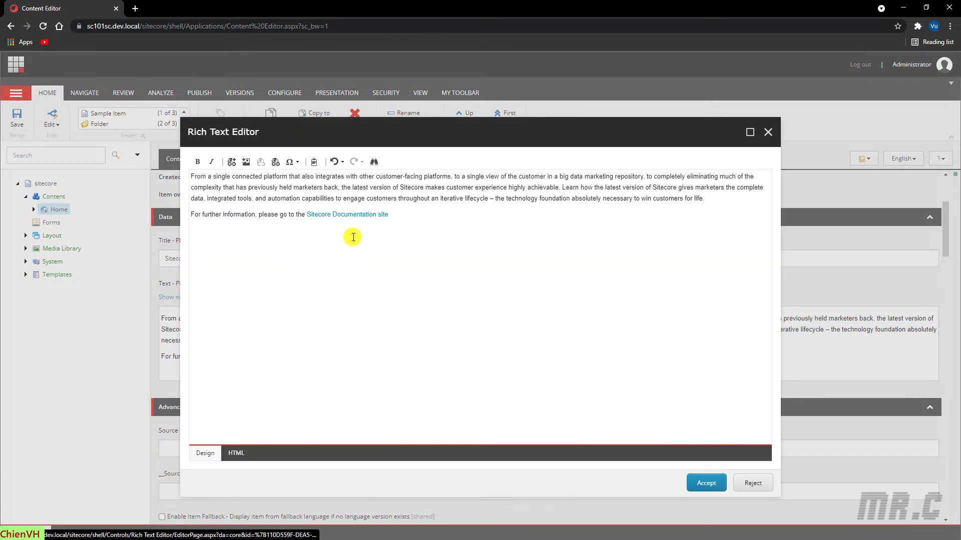
pyautogui.moveTo(709, 201); pyautogui.dragTo(97, 157)
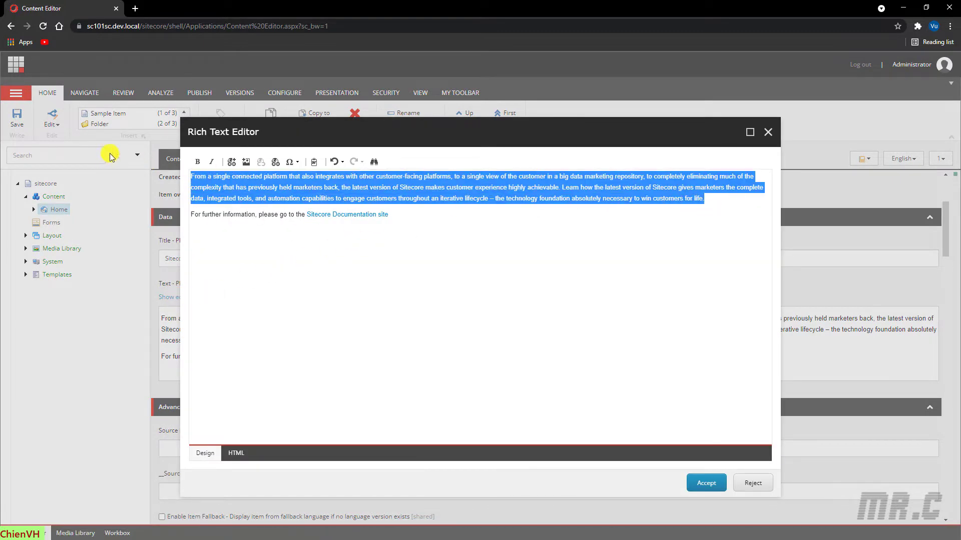
pyautogui.hotkey('ctrl', 'c')
pyautogui.click(441, 221)
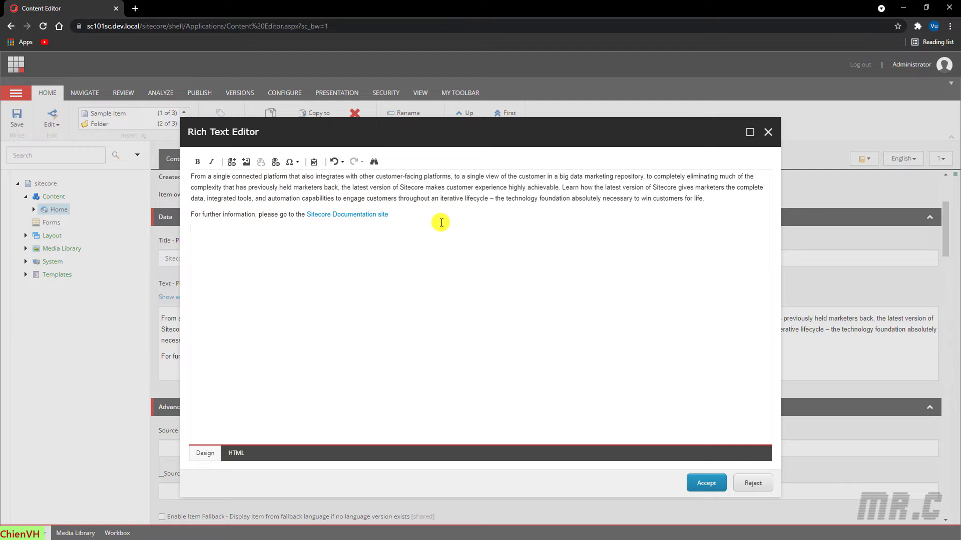
pyautogui.hotkey('ctrl', 'v')
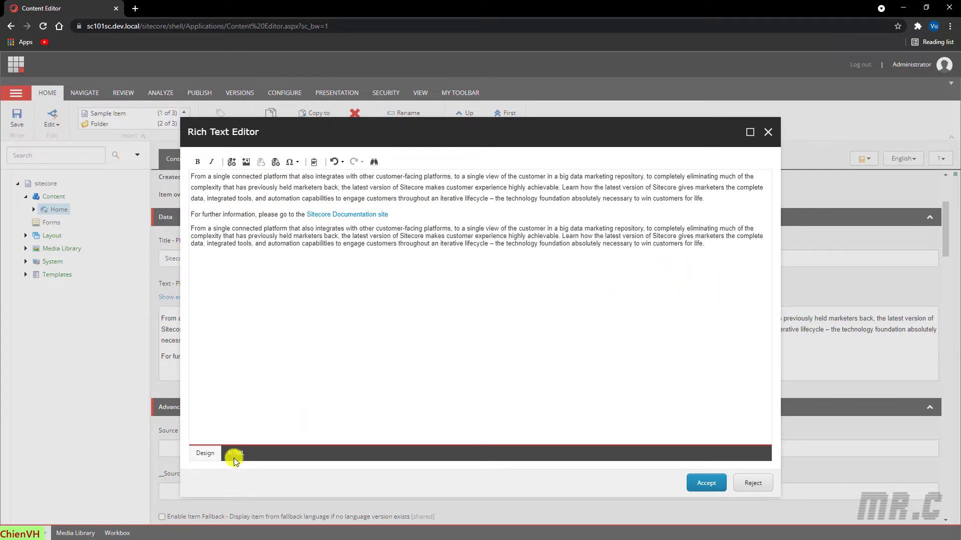
pyautogui.hotkey('ctrl', 'v')
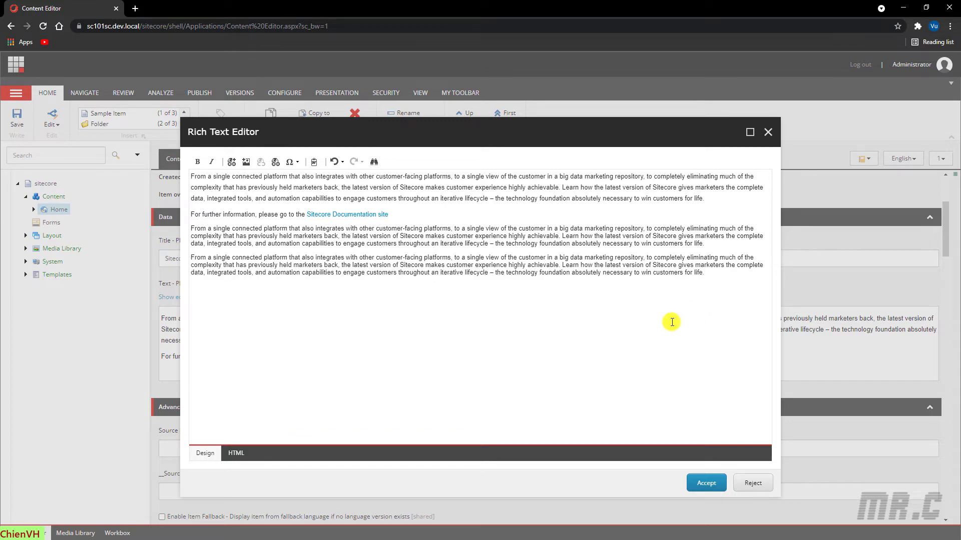
# In the HTML source, give the first copied paragraph the line-height: 22px style and accept the text.
pyautogui.click(235, 453)
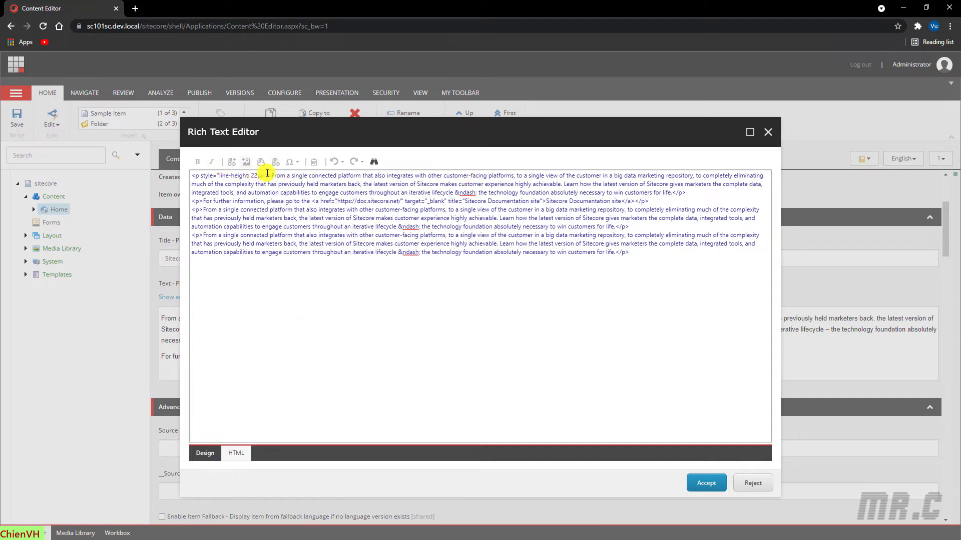
pyautogui.moveTo(270, 176); pyautogui.dragTo(161, 165)
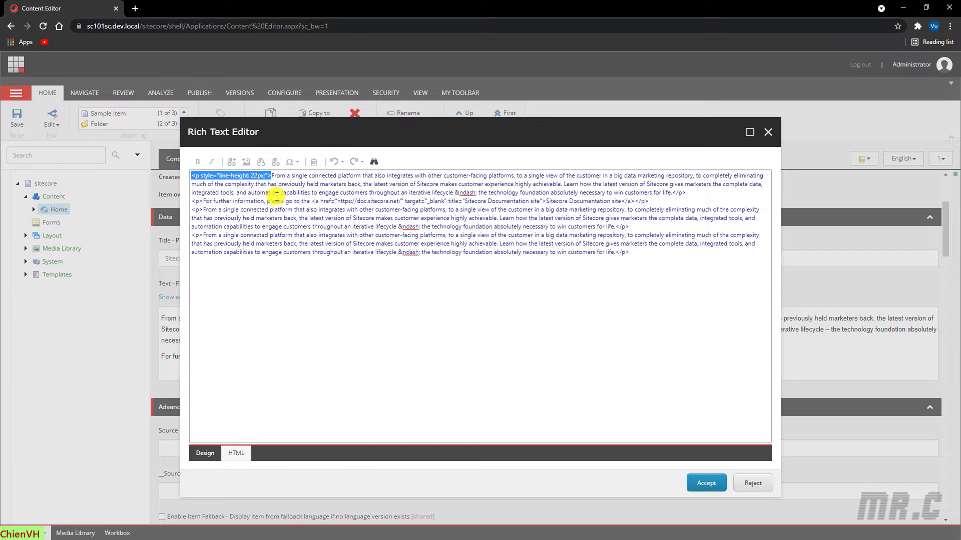
pyautogui.moveTo(203, 201); pyautogui.dragTo(182, 200)
pyautogui.hotkey('ctrl', 'v')
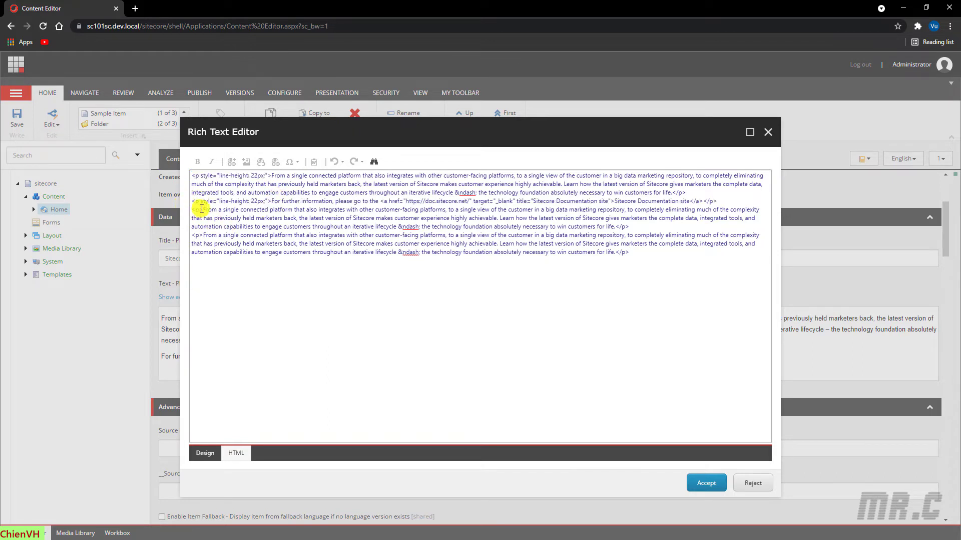
pyautogui.hotkey('ctrl', 'z')
pyautogui.moveTo(203, 210); pyautogui.dragTo(182, 210)
pyautogui.hotkey('ctrl', 'v')
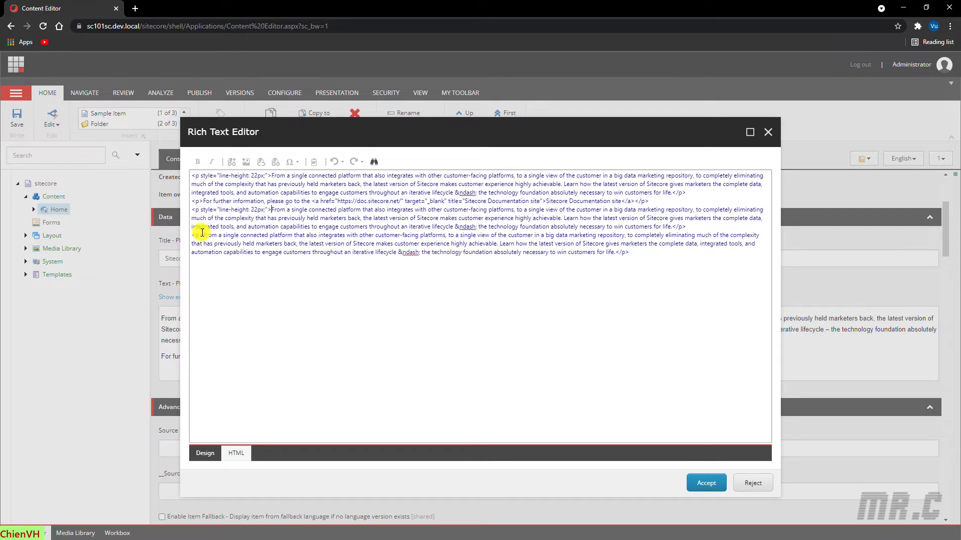
pyautogui.click(201, 453)
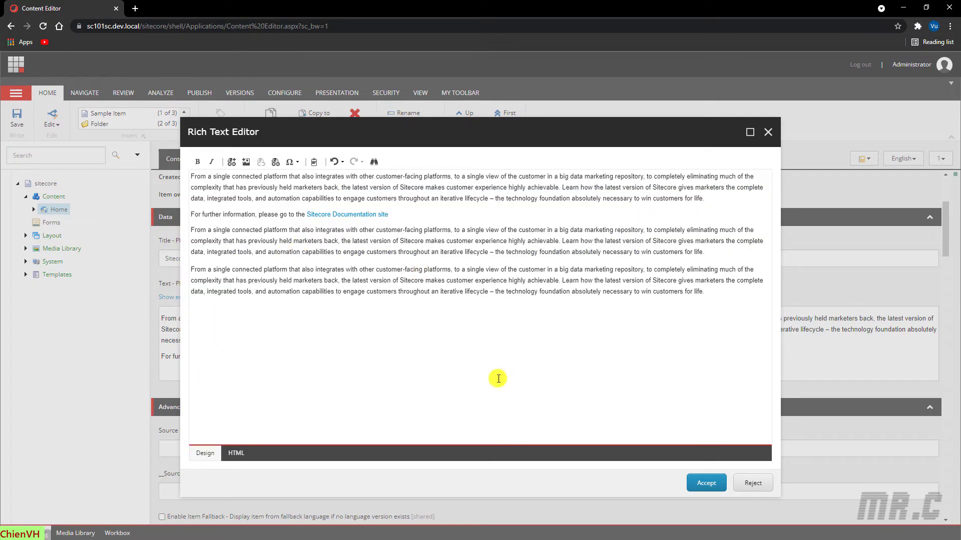
pyautogui.click(699, 493)
# Save the Home item's new title and duplicated paragraphs.
pyautogui.scroll(-2, 570, 354)
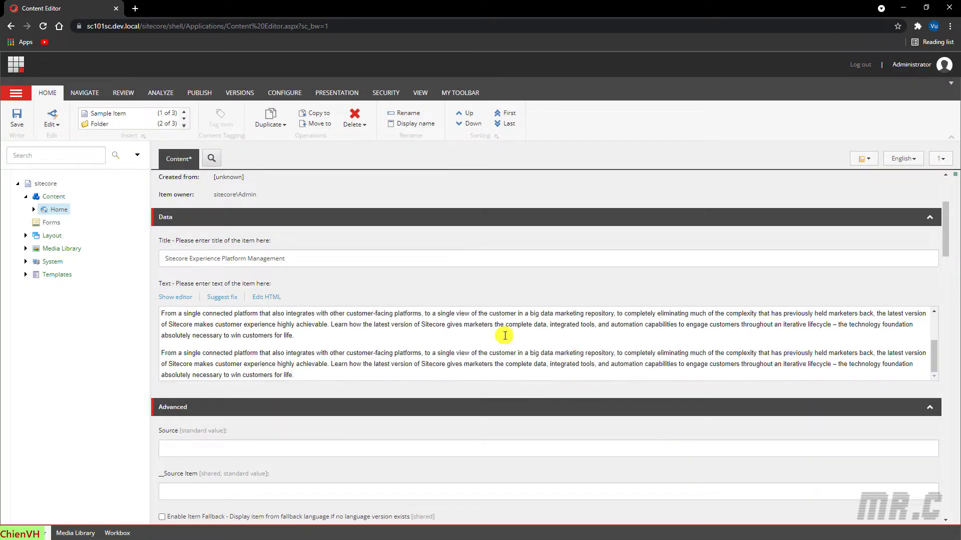
pyautogui.click(19, 122)
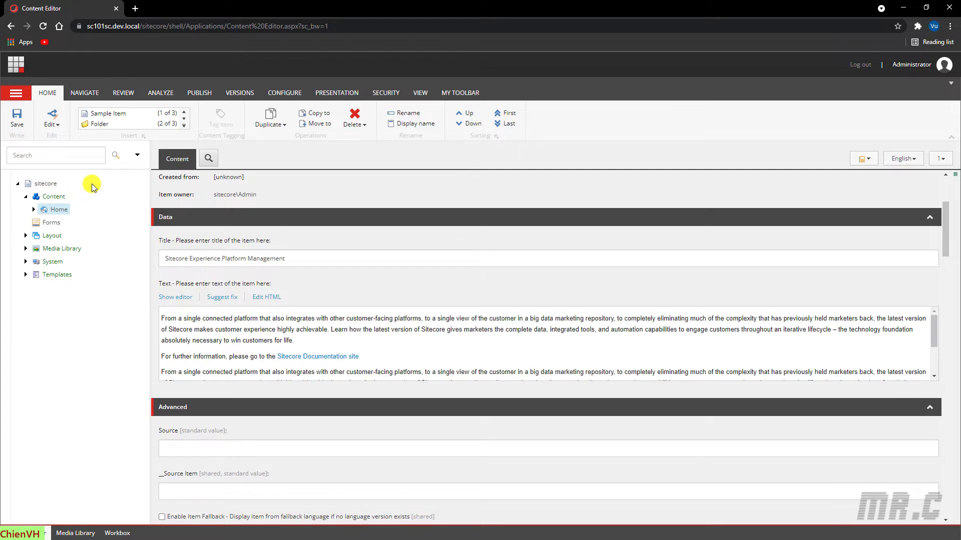
pyautogui.moveTo(140, 26); pyautogui.dragTo(79, 21)
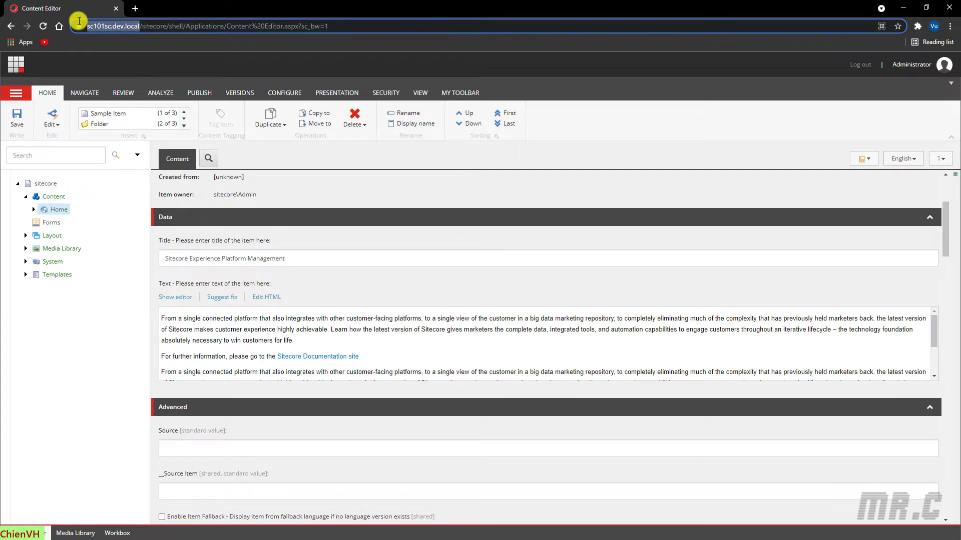
pyautogui.rightClick(102, 26)
pyautogui.click(145, 79)
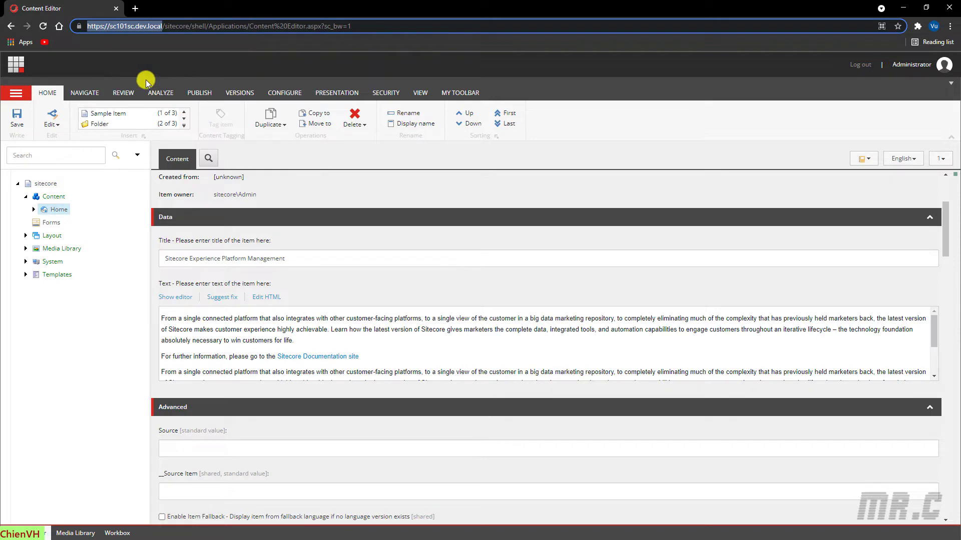
pyautogui.click(136, 8)
pyautogui.rightClick(141, 25)
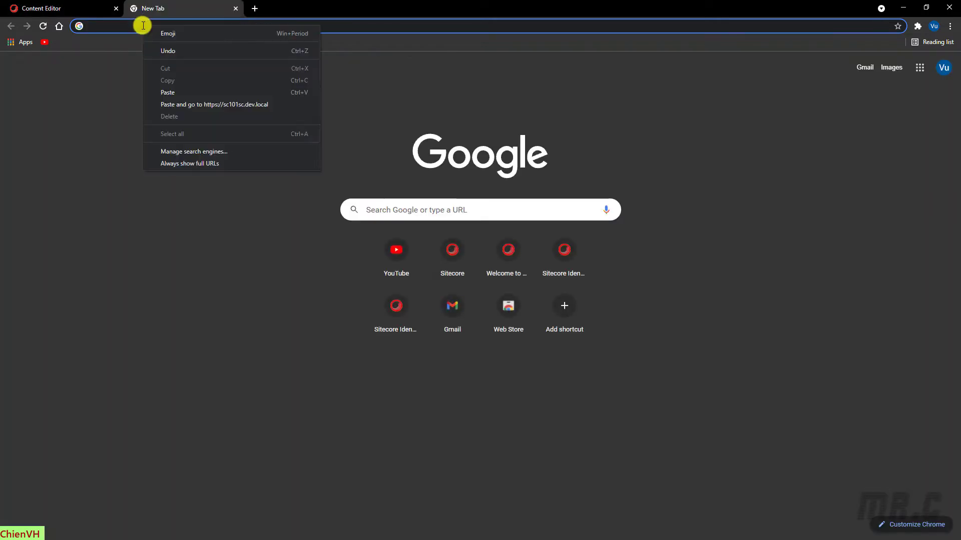
pyautogui.click(199, 105)
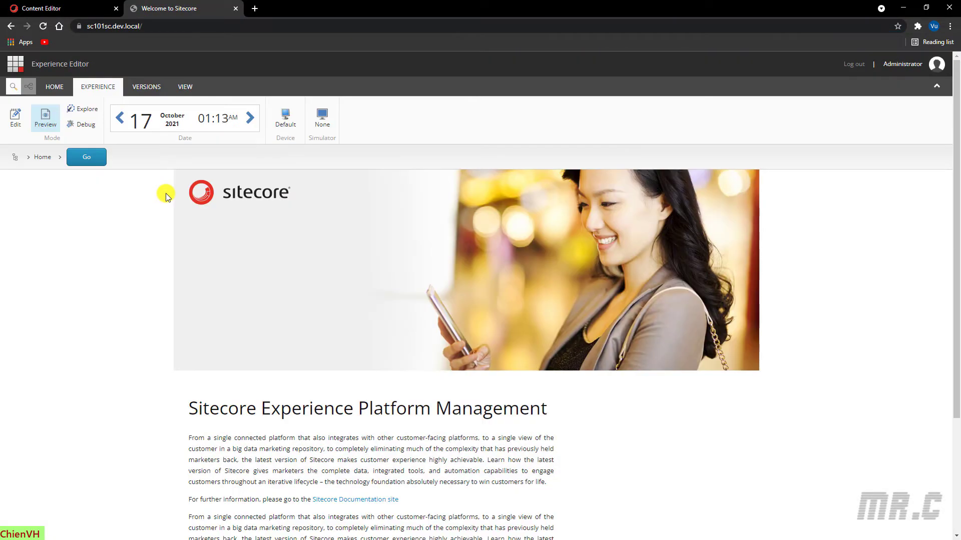
pyautogui.scroll(-2, 215, 262)
pyautogui.scroll(-1, 215, 260)
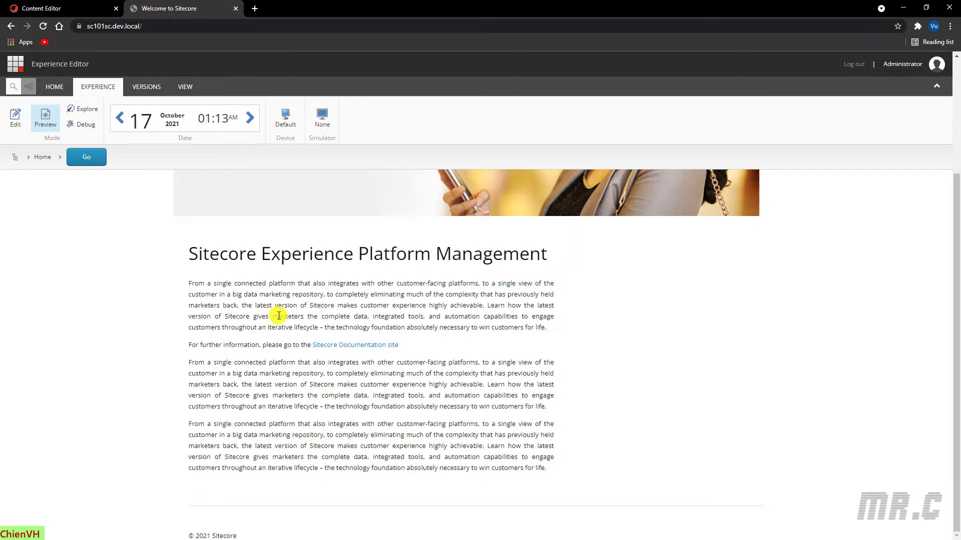
pyautogui.click(235, 8)
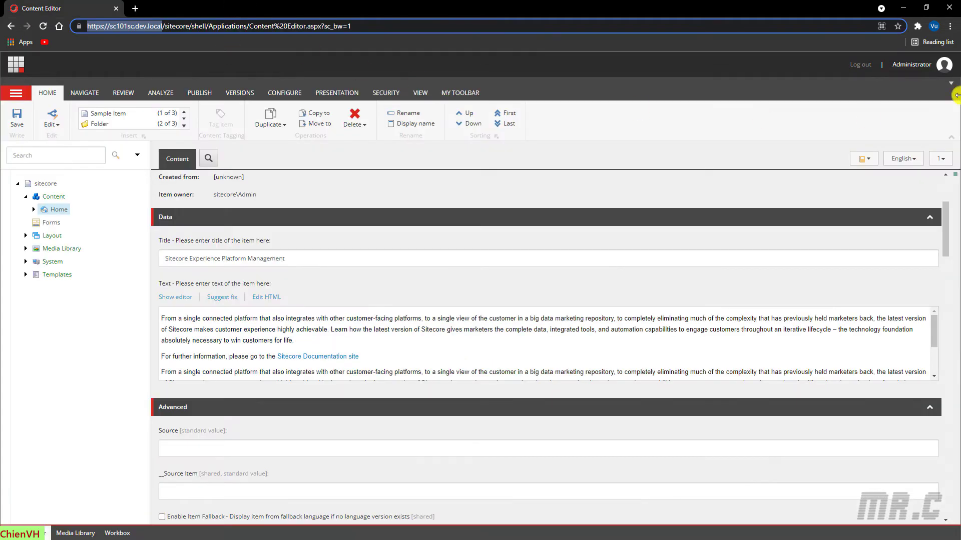
pyautogui.click(951, 27)
pyautogui.click(909, 63)
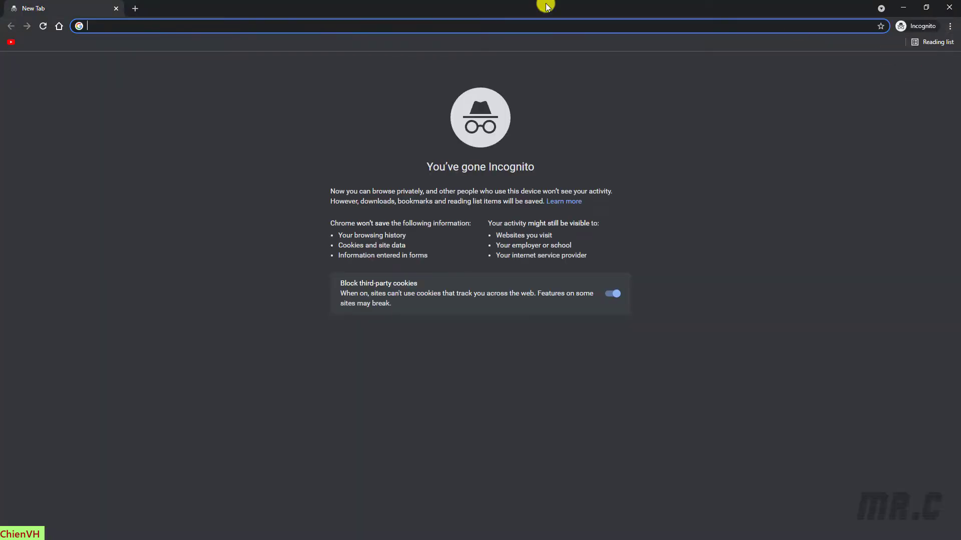
pyautogui.rightClick(295, 25)
pyautogui.click(324, 102)
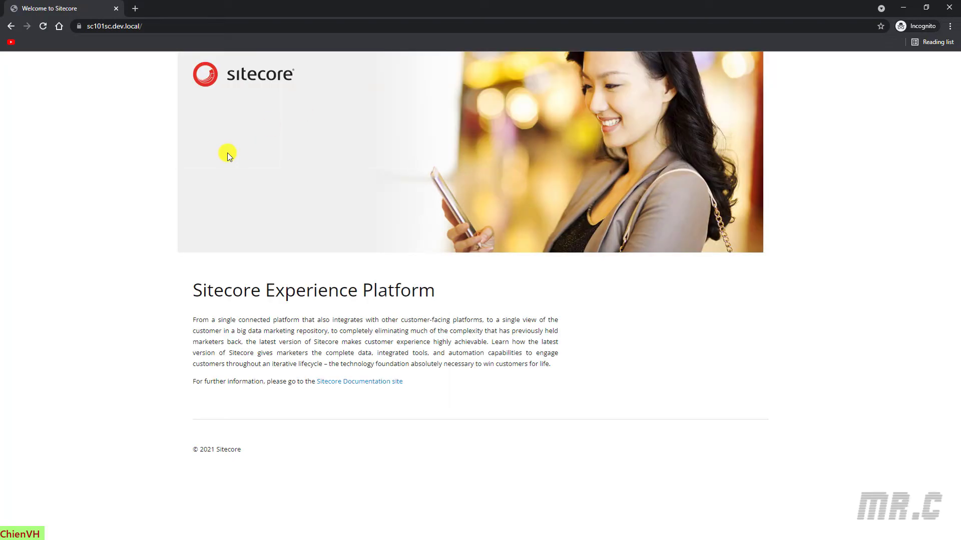
pyautogui.moveTo(191, 293); pyautogui.dragTo(493, 394)
pyautogui.click(495, 390)
pyautogui.moveTo(192, 292); pyautogui.dragTo(466, 385)
pyautogui.click(466, 382)
pyautogui.click(946, 9)
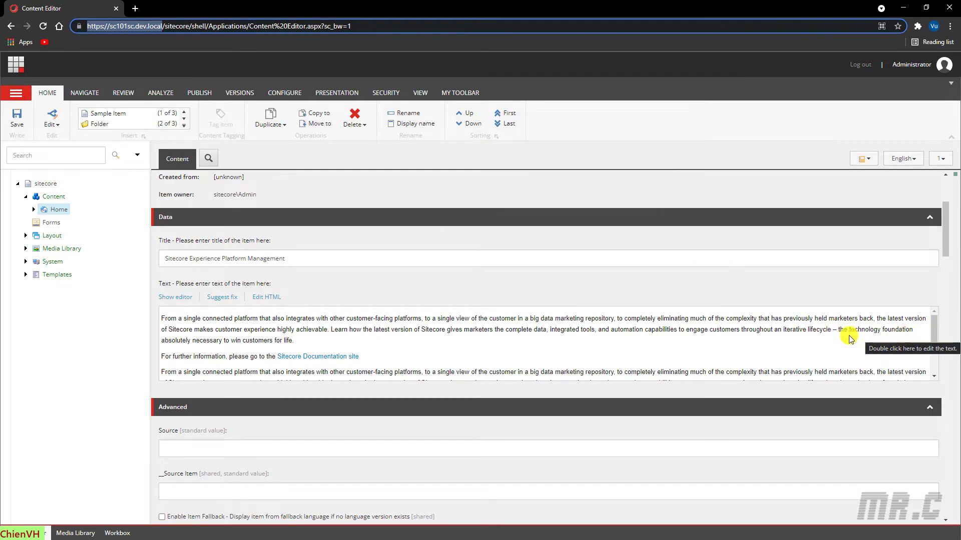
# Preview the Home page in a new tab from the Publish ribbon.
pyautogui.moveTo(934, 330); pyautogui.dragTo(948, 312)
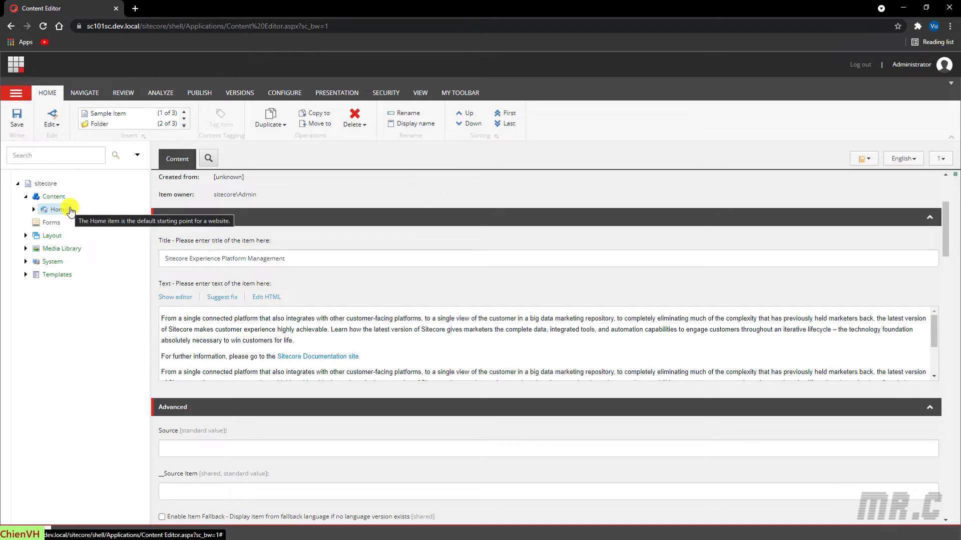
pyautogui.click(206, 96)
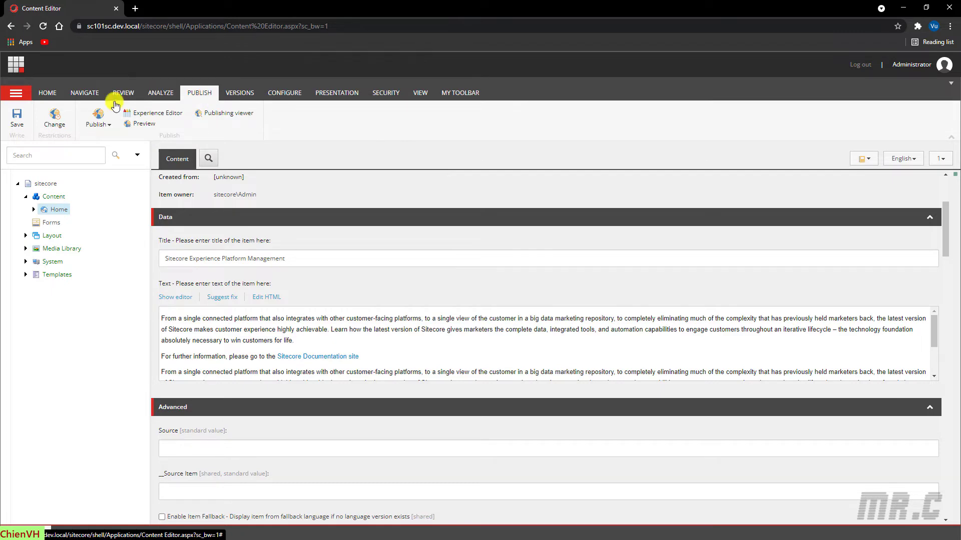
pyautogui.click(151, 126)
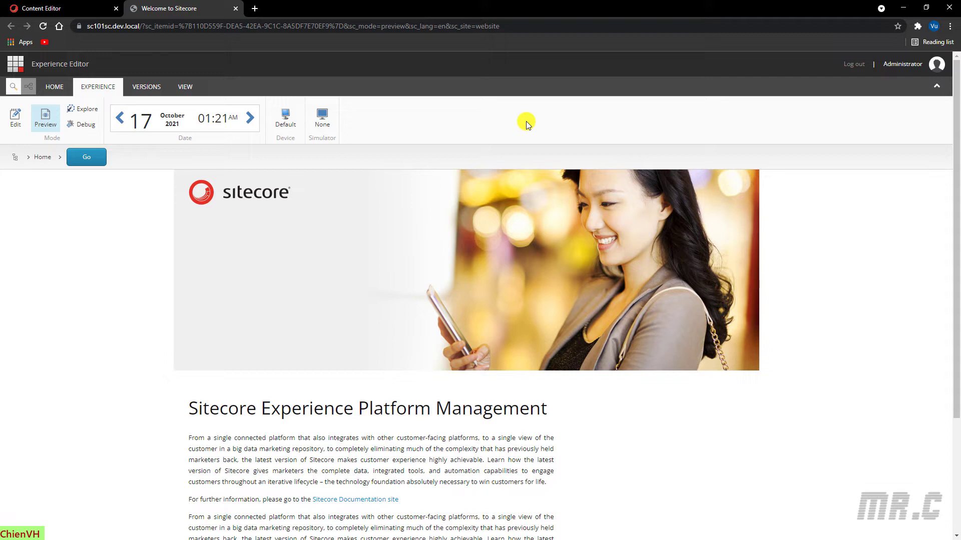
# Advance the preview date one day at a time from 17 to 24 October 2021.
pyautogui.click(253, 121)
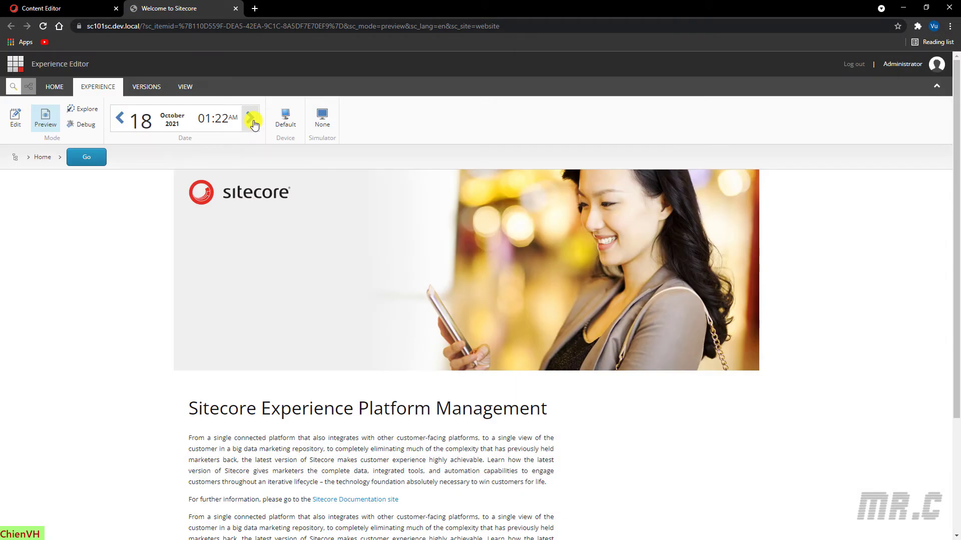
pyautogui.click(251, 120)
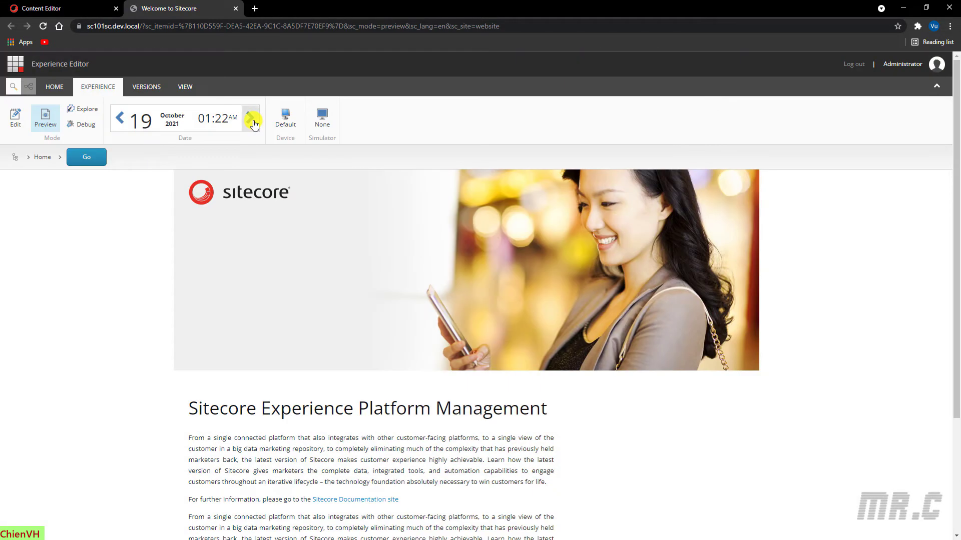
pyautogui.click(251, 120)
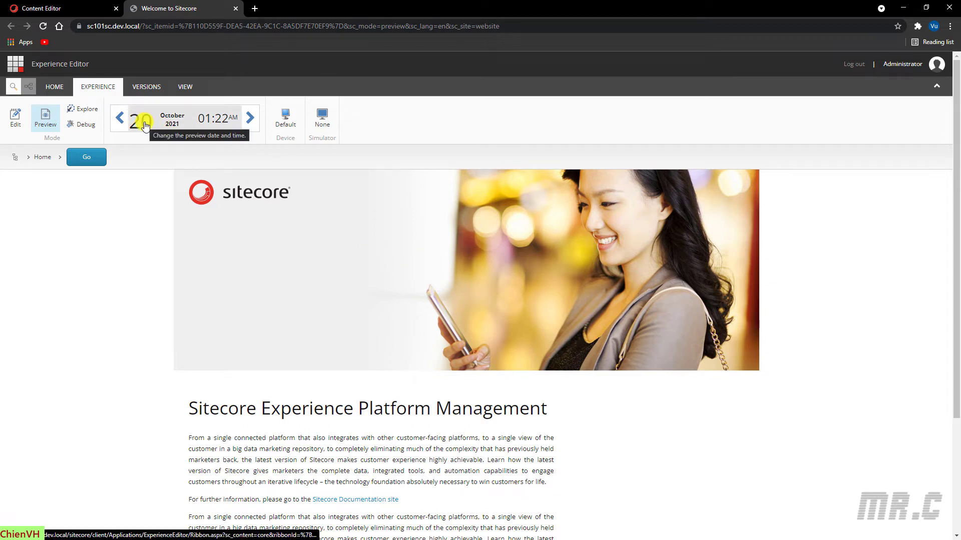
pyautogui.click(250, 122)
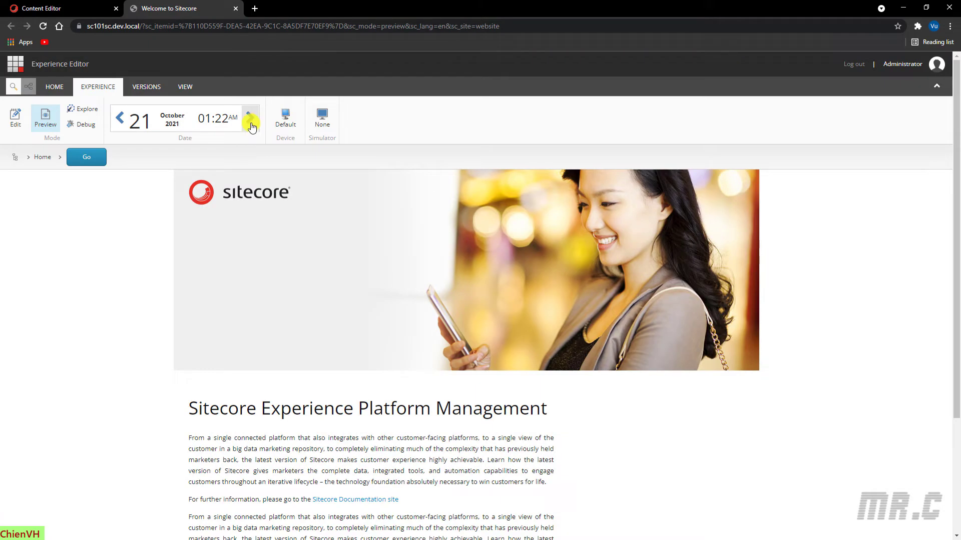
pyautogui.click(250, 122)
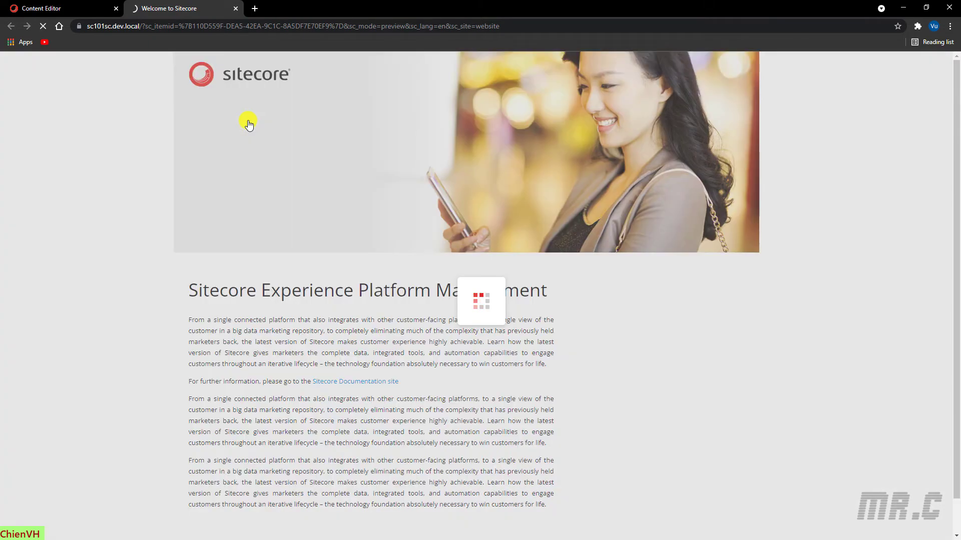
pyautogui.click(251, 121)
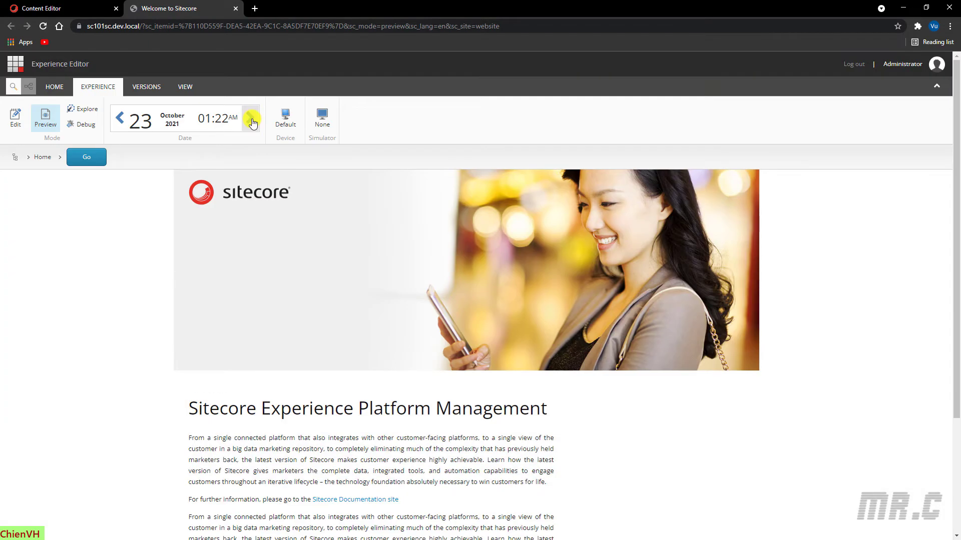
pyautogui.click(251, 122)
pyautogui.click(291, 121)
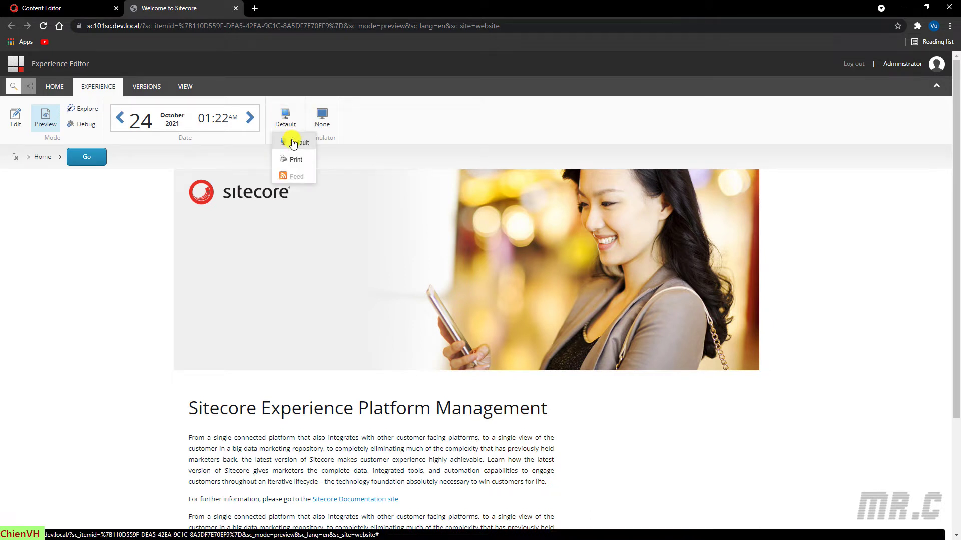
pyautogui.click(296, 160)
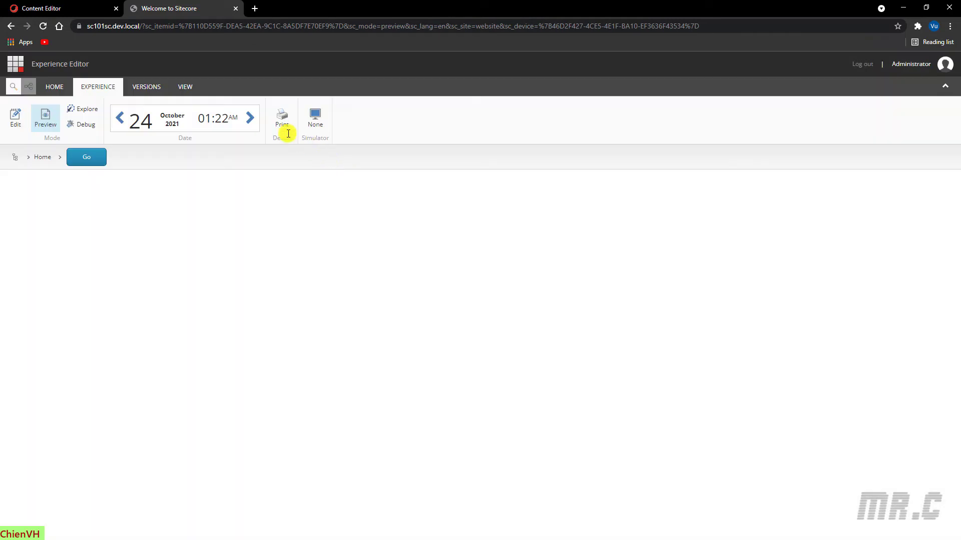
pyautogui.click(282, 125)
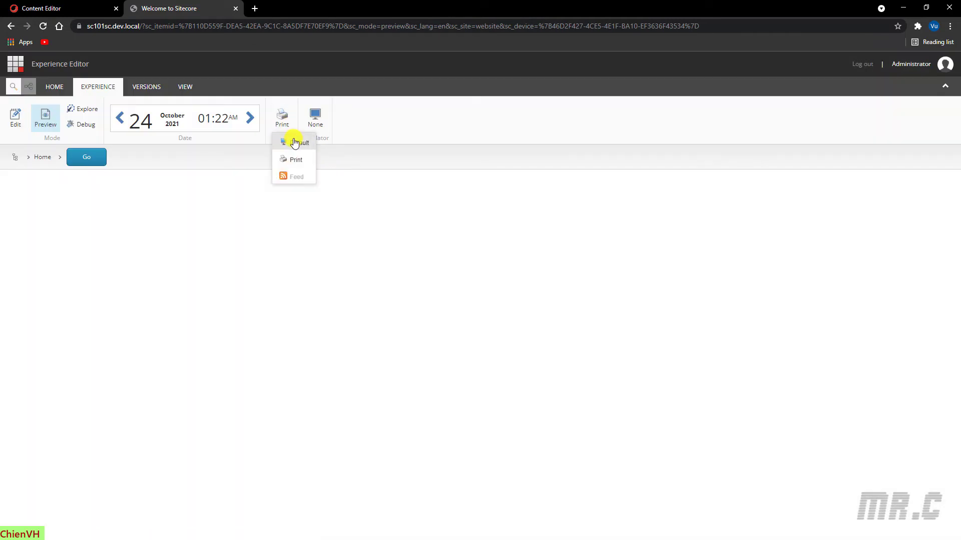
pyautogui.click(296, 142)
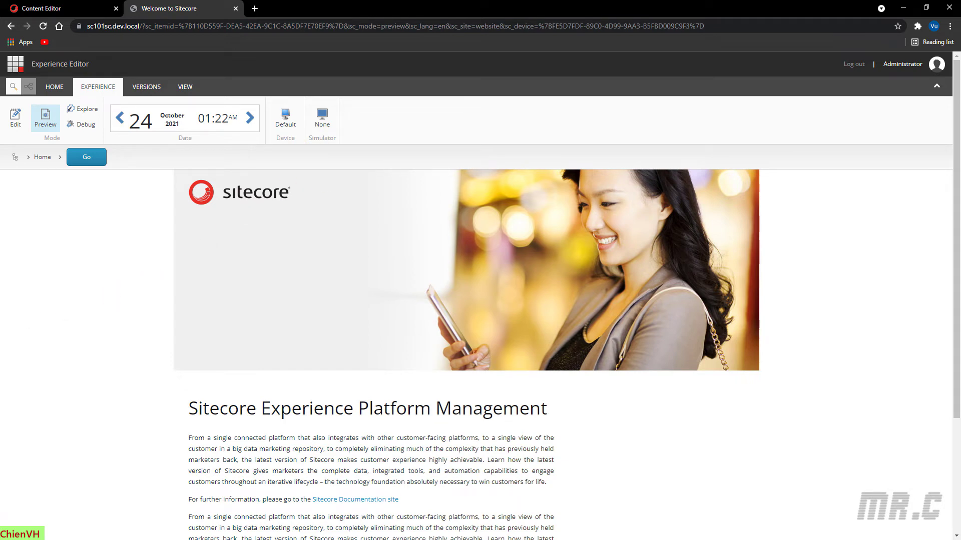
# Switch the Home page preview to the iPhone simulator and scroll through it.
pyautogui.click(321, 124)
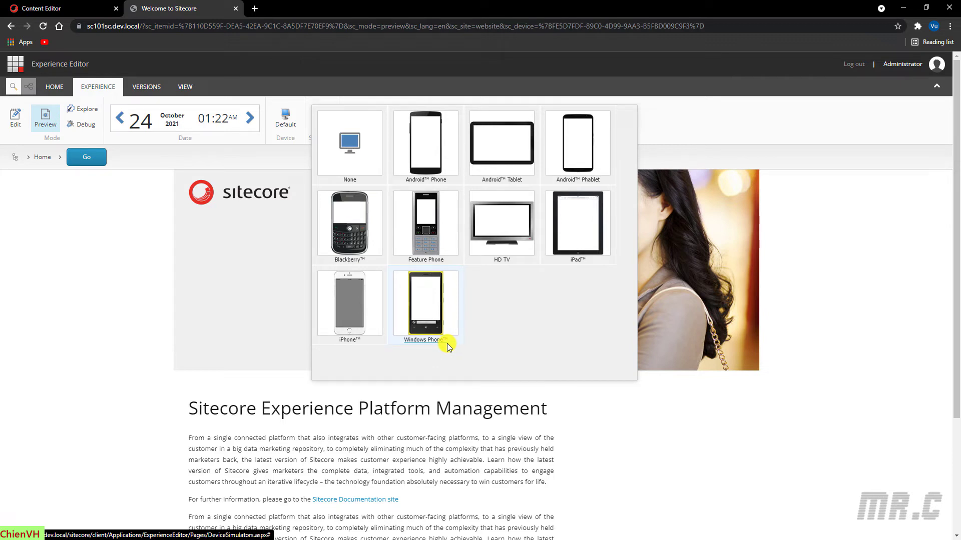
pyautogui.click(347, 333)
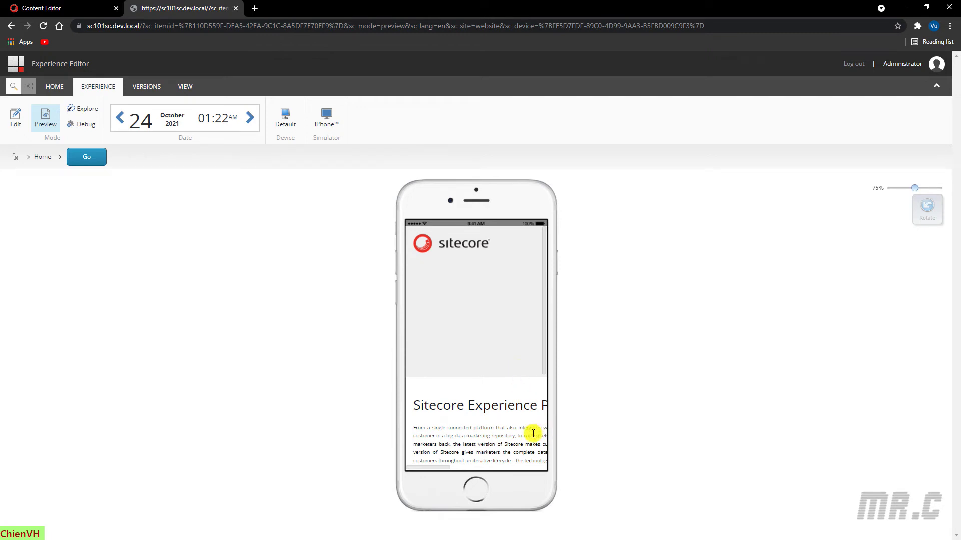
pyautogui.moveTo(535, 435); pyautogui.dragTo(502, 364)
pyautogui.click(488, 346)
pyautogui.scroll(-2, 522, 302)
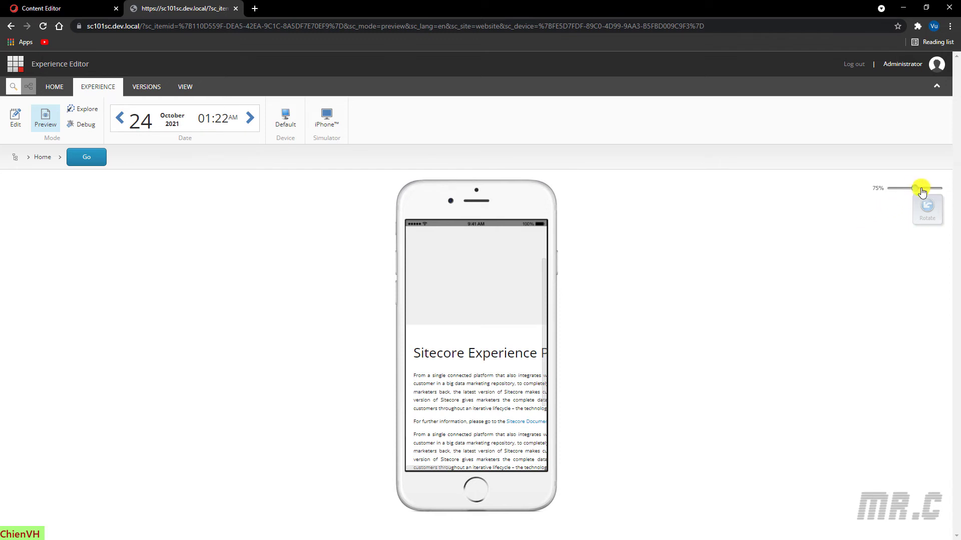
# Zoom the iPhone simulator to 100%, rotate it to landscape, then back to portrait.
pyautogui.moveTo(921, 190)
pyautogui.mouseDown()
pyautogui.moveTo(947, 189)
pyautogui.moveTo(886, 195)
pyautogui.moveTo(908, 194)
pyautogui.mouseUp()
pyautogui.click(926, 210)
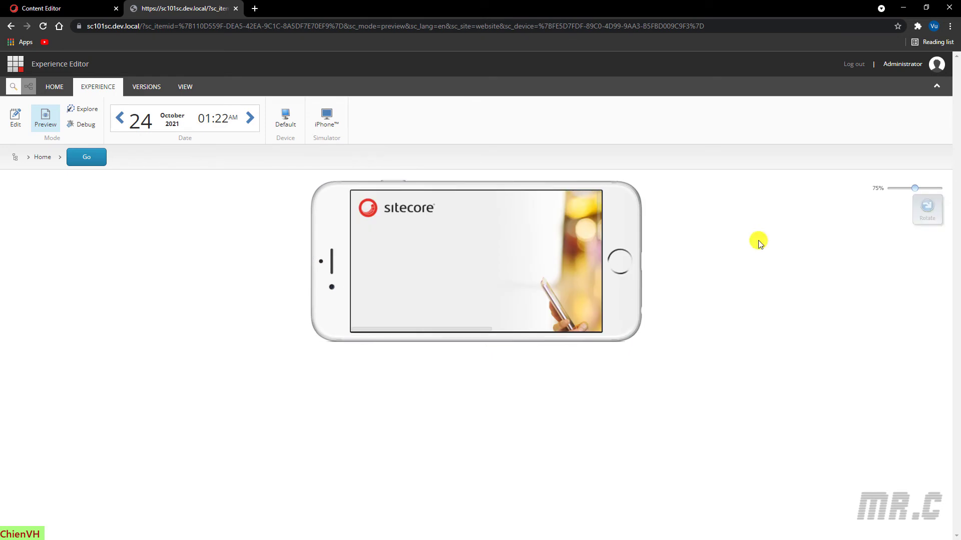
pyautogui.moveTo(470, 330); pyautogui.dragTo(599, 325)
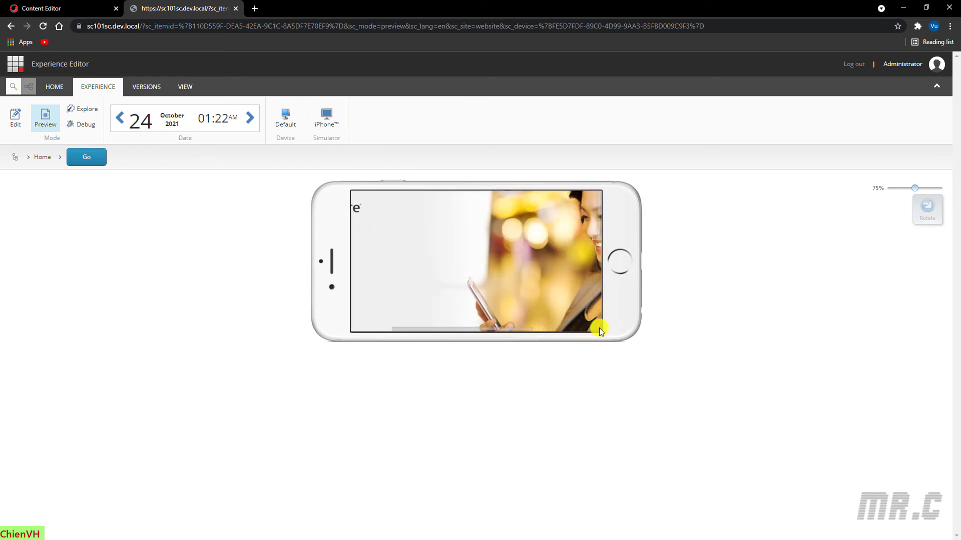
pyautogui.moveTo(431, 332); pyautogui.dragTo(366, 325)
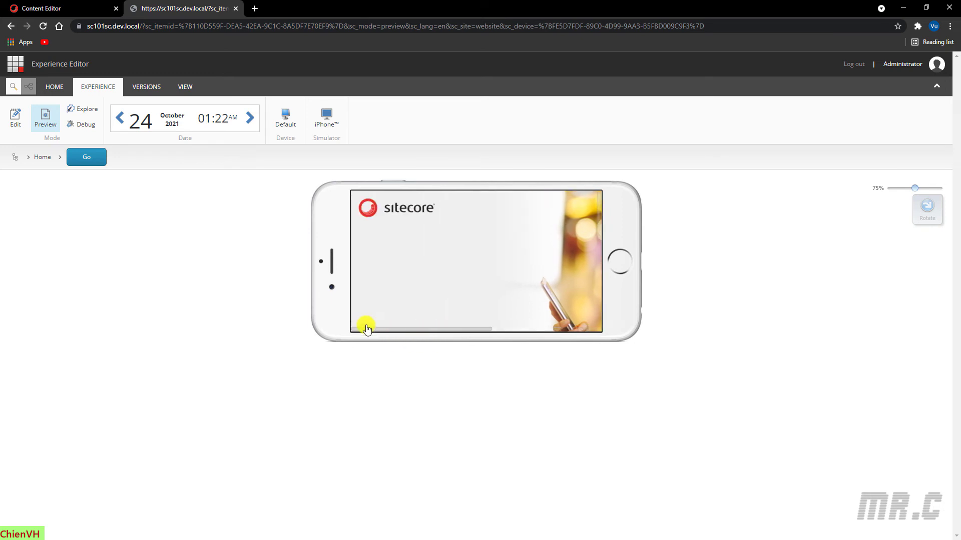
pyautogui.scroll(-2, 575, 270)
pyautogui.click(926, 207)
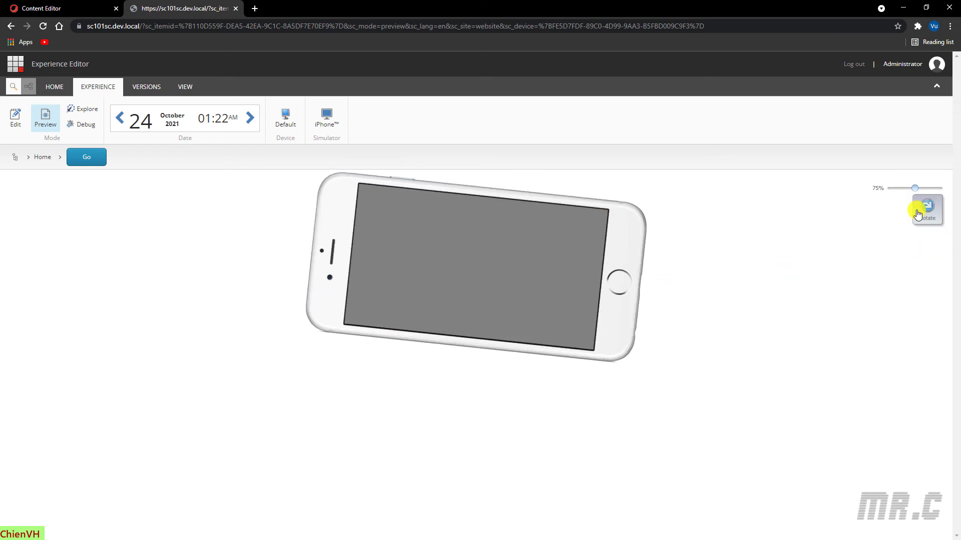
# Switch the preview to the iPad simulator rotated to landscape.
pyautogui.click(330, 122)
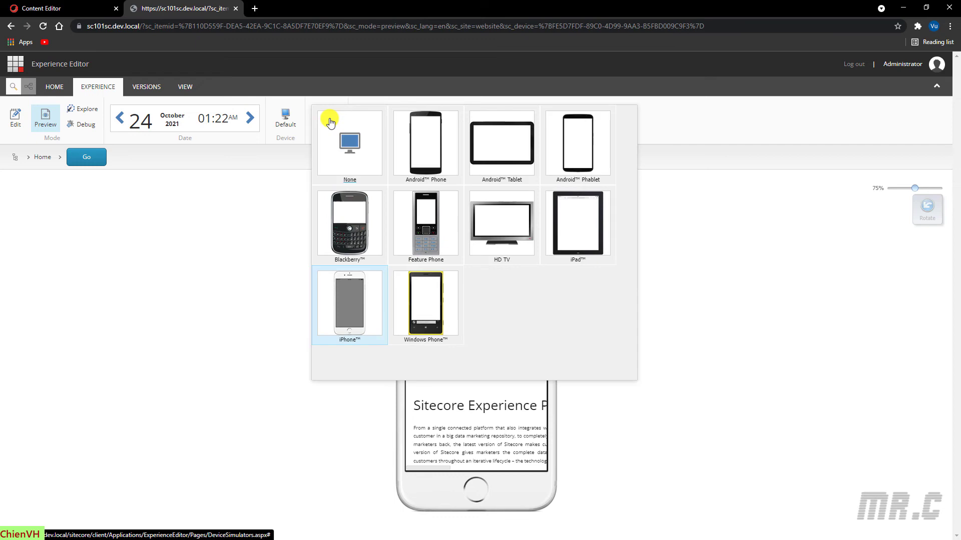
pyautogui.click(570, 220)
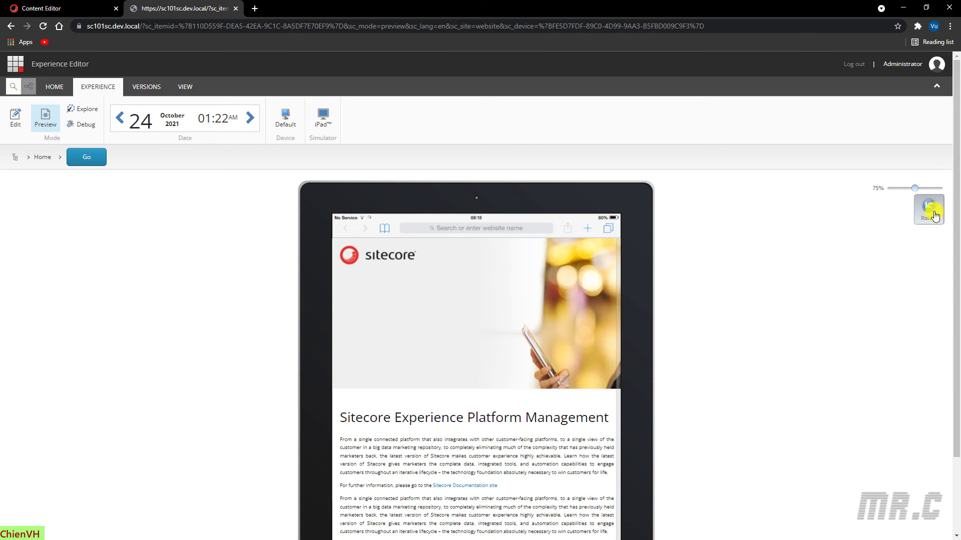
pyautogui.click(927, 208)
# Scroll through the Home page content inside the landscape iPad simulator.
pyautogui.moveTo(576, 354); pyautogui.dragTo(600, 445)
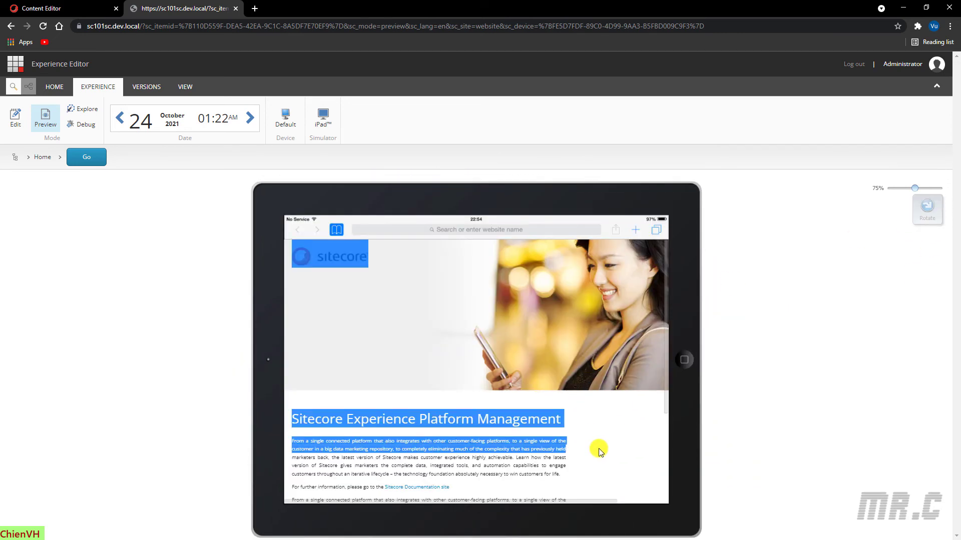
pyautogui.click(609, 421)
pyautogui.scroll(-1, 610, 420)
pyautogui.scroll(-2, 610, 421)
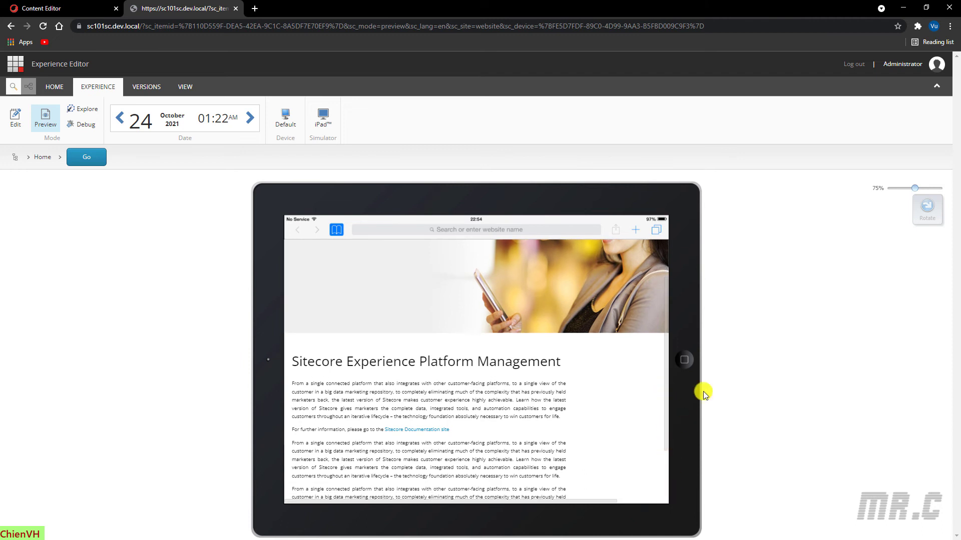
pyautogui.scroll(-1, 665, 395)
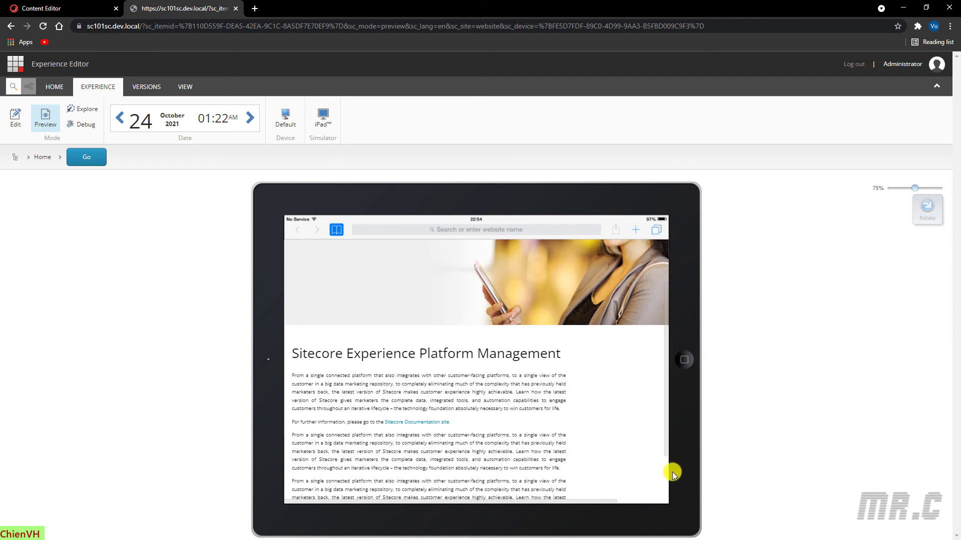
pyautogui.moveTo(597, 506); pyautogui.dragTo(490, 508)
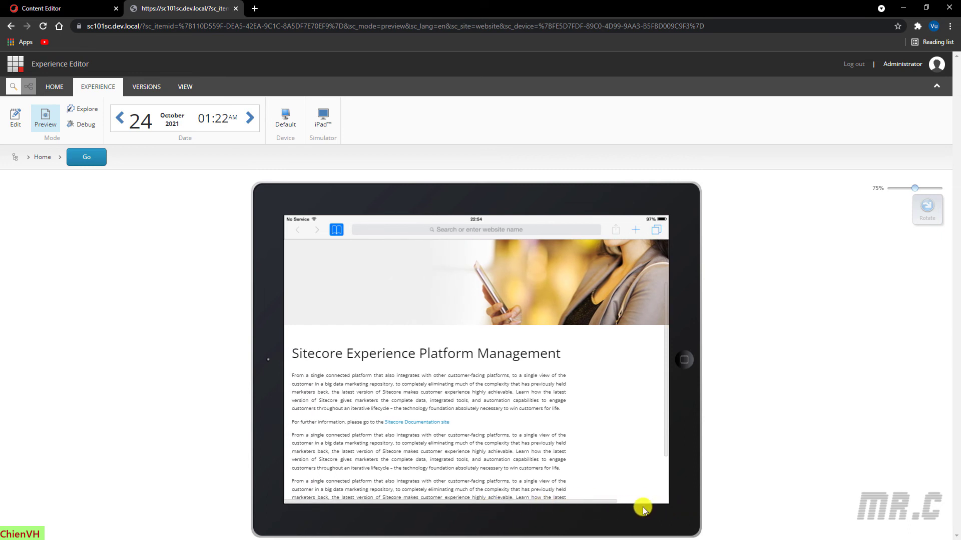
pyautogui.moveTo(614, 505); pyautogui.dragTo(678, 500)
pyautogui.moveTo(575, 432); pyautogui.dragTo(285, 434)
pyautogui.click(572, 438)
pyautogui.moveTo(594, 502); pyautogui.dragTo(571, 500)
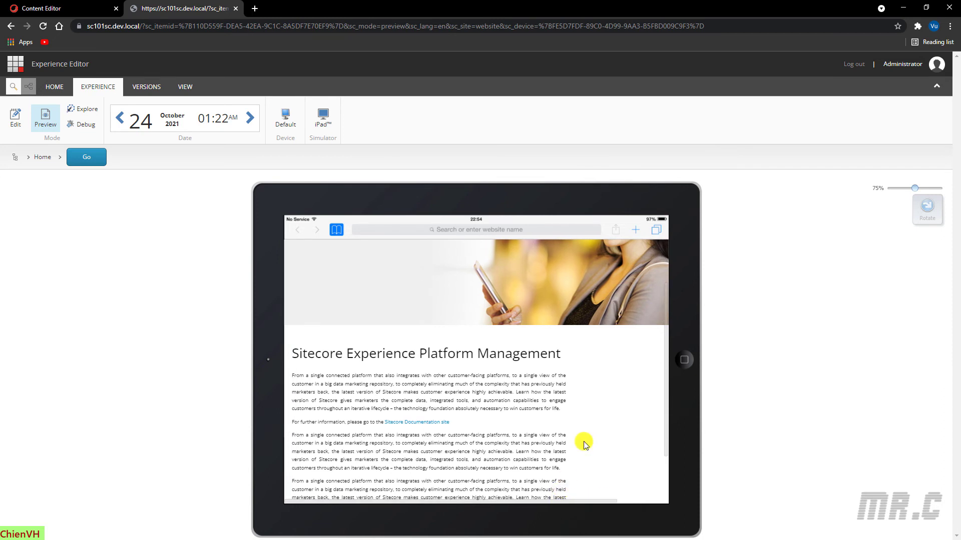
# Preview the Home page in the Blackberry simulator and scroll its screen.
pyautogui.click(322, 119)
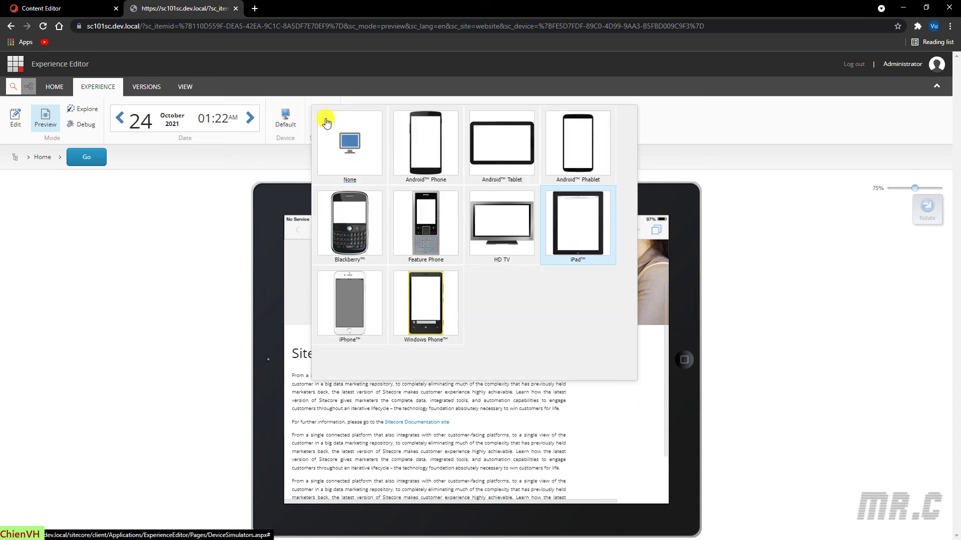
pyautogui.click(355, 230)
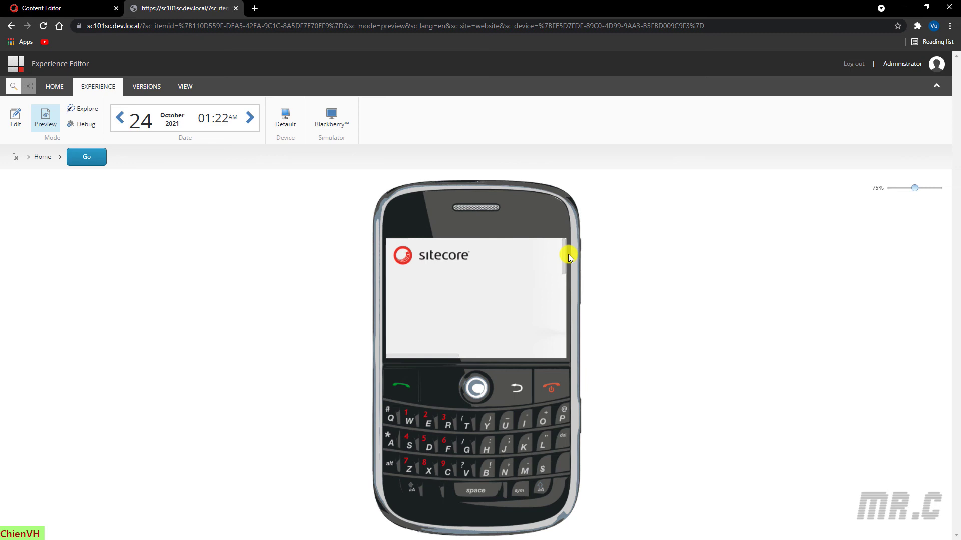
pyautogui.moveTo(564, 253); pyautogui.dragTo(571, 230)
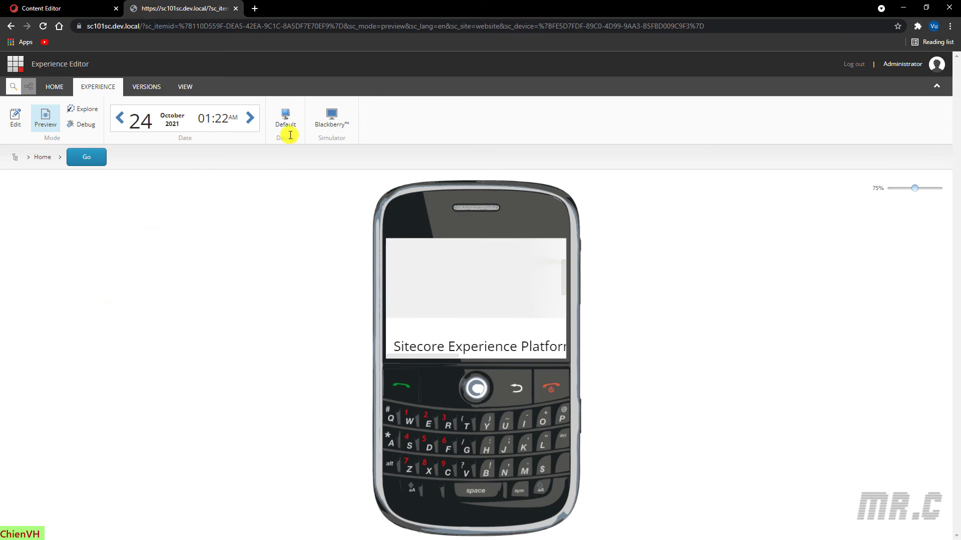
pyautogui.click(329, 121)
pyautogui.click(347, 149)
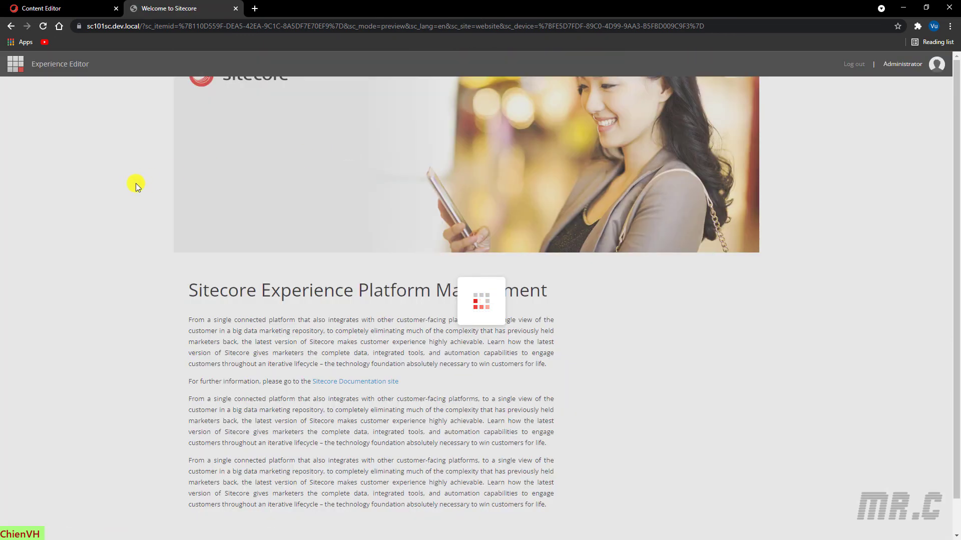